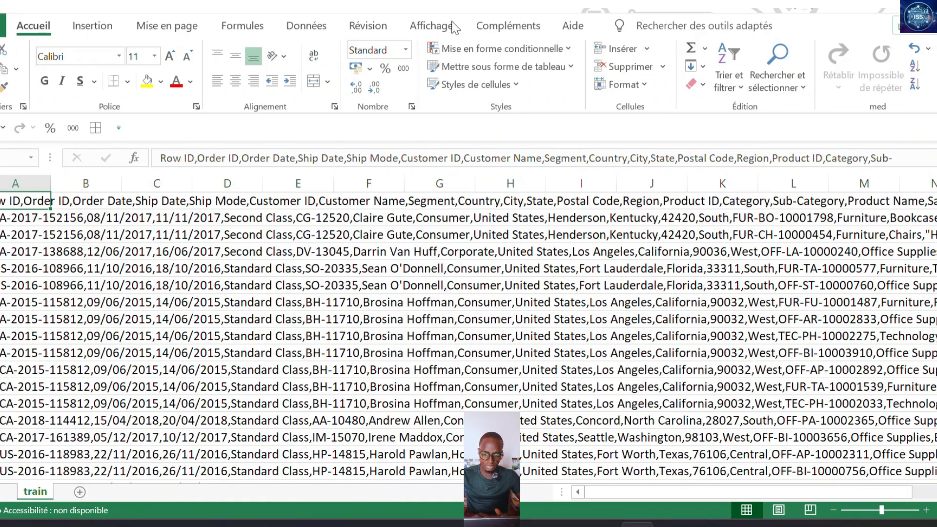
Select all of column A and start converting its text into separate columns
key("alt+Tab")
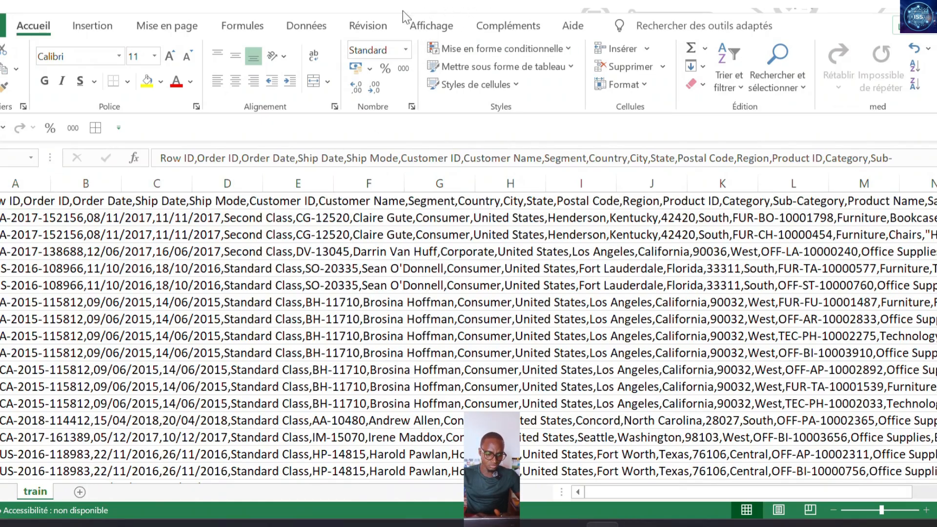
left_click(313, 25)
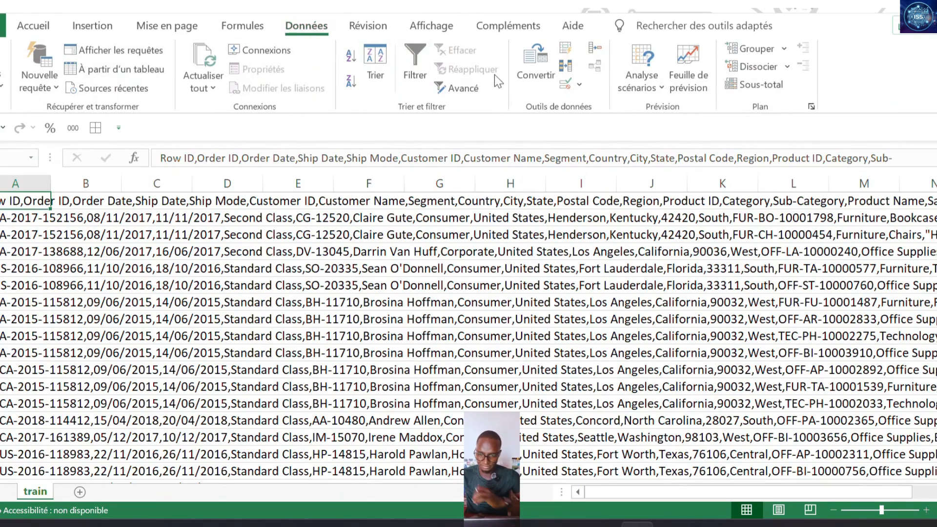
left_click(15, 178)
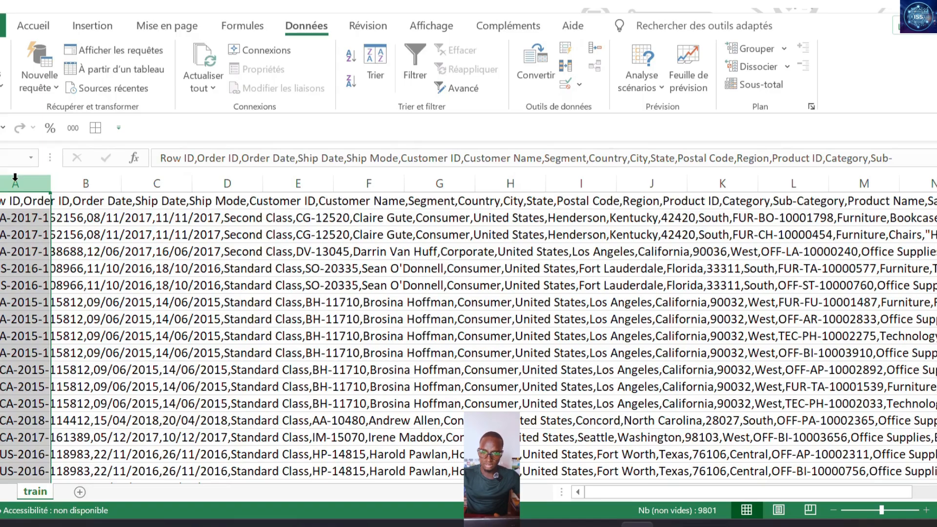
left_click(395, 175, "ctrl")
left_click(534, 59)
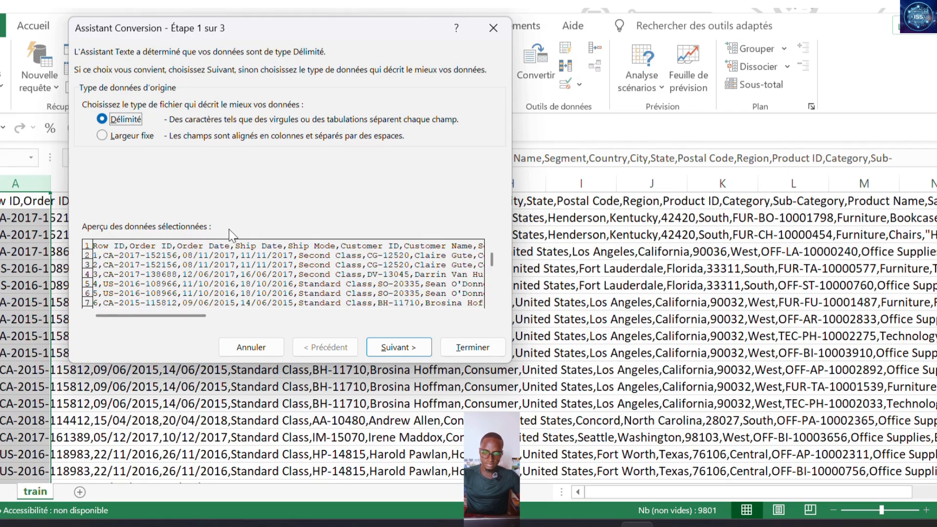
Keep the data type as Délimité and add Virgule as a separator alongside Tabulation
left_click(385, 346)
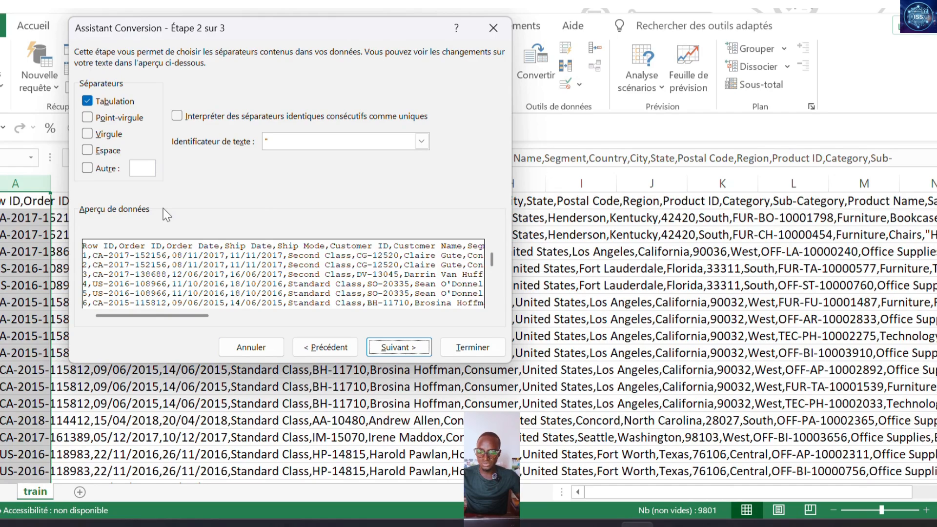
left_click(88, 133)
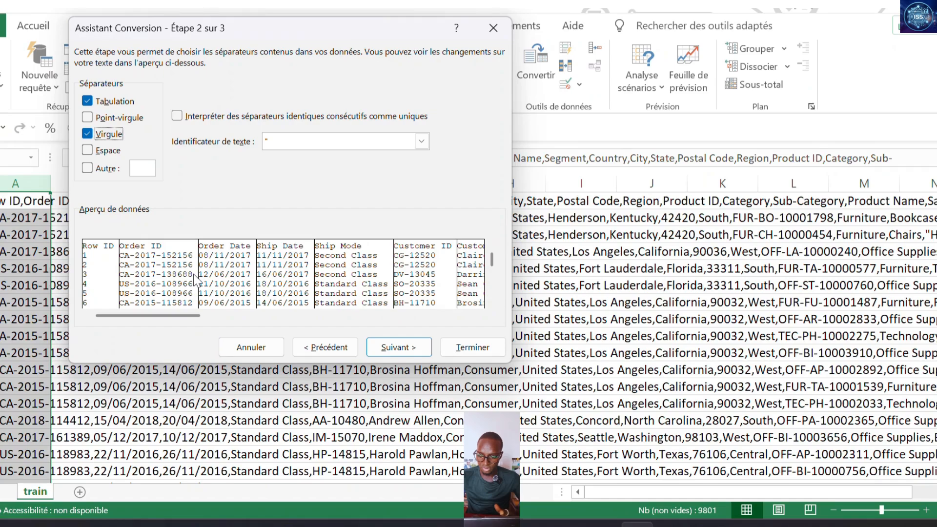
left_click(389, 347)
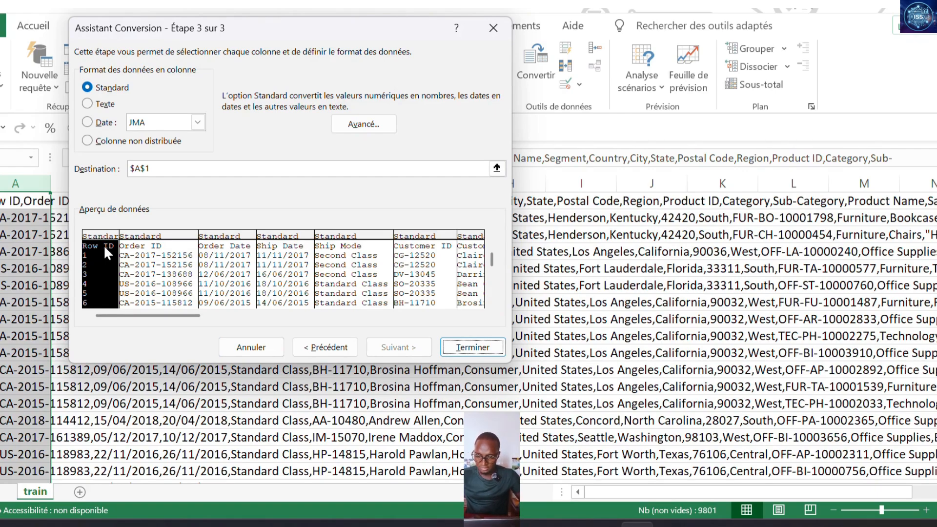
Set the format of the Order Date and Ship Date columns to Date with the JMA order
left_click(159, 233)
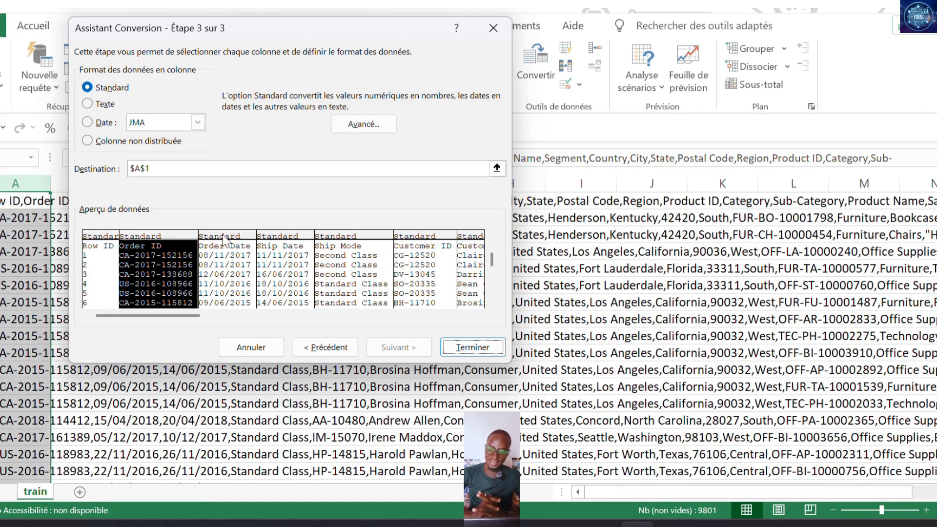
left_click(224, 239)
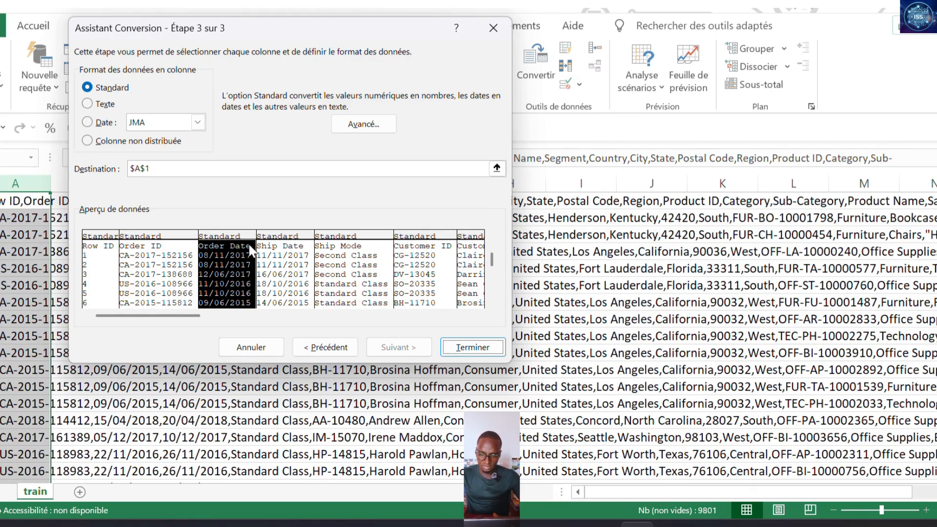
left_click(278, 239)
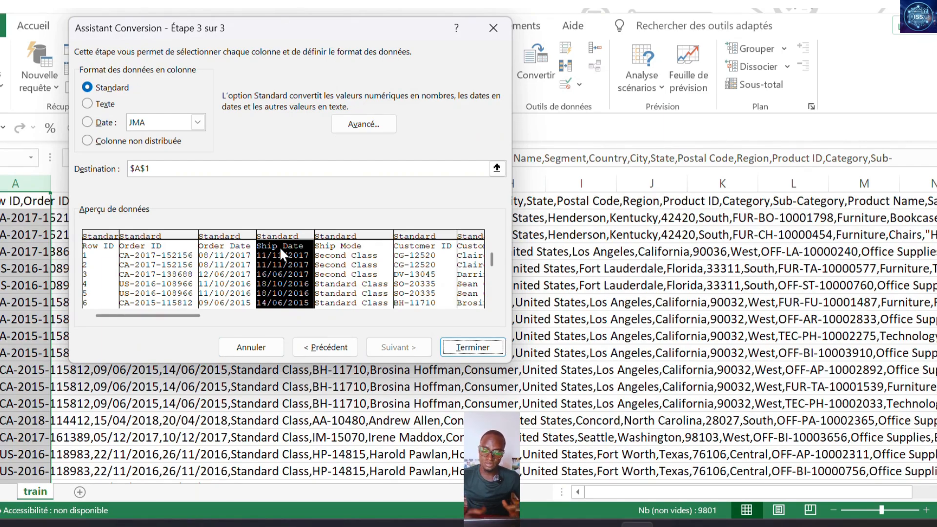
left_click(220, 234)
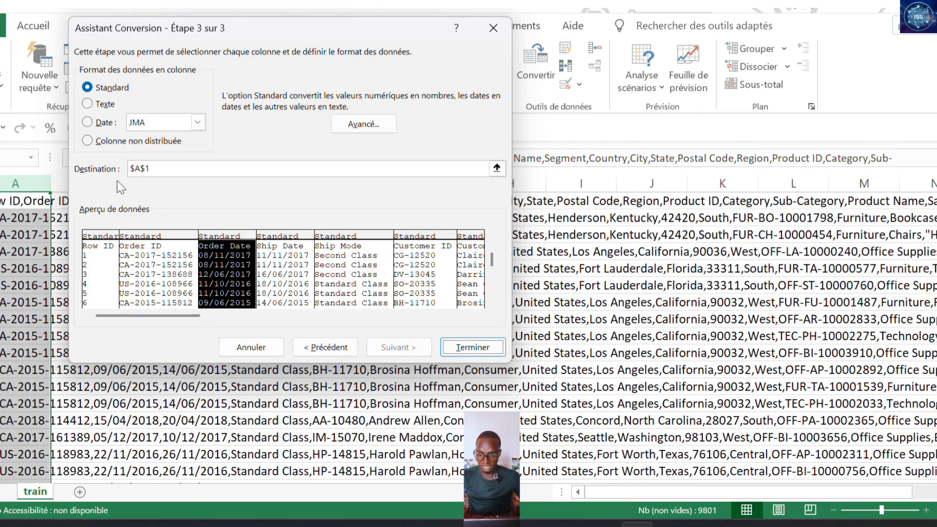
left_click(87, 123)
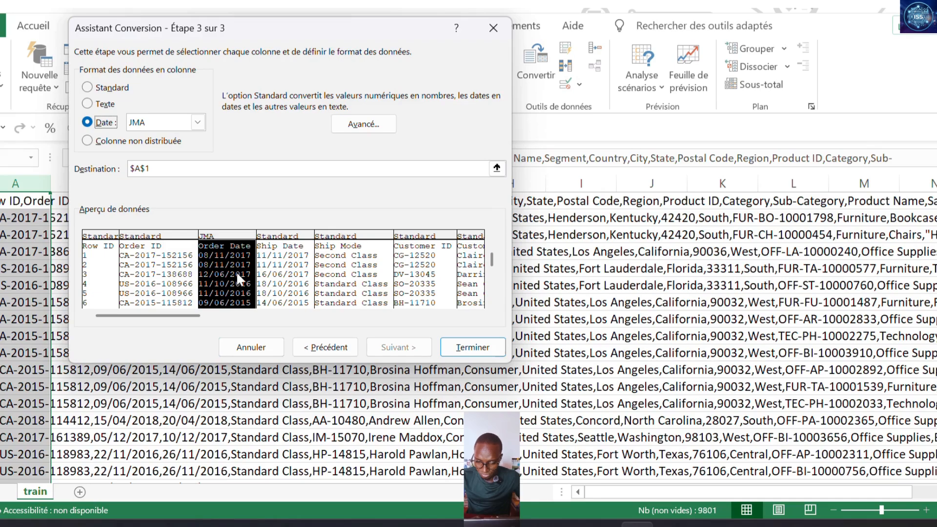
left_click(198, 123)
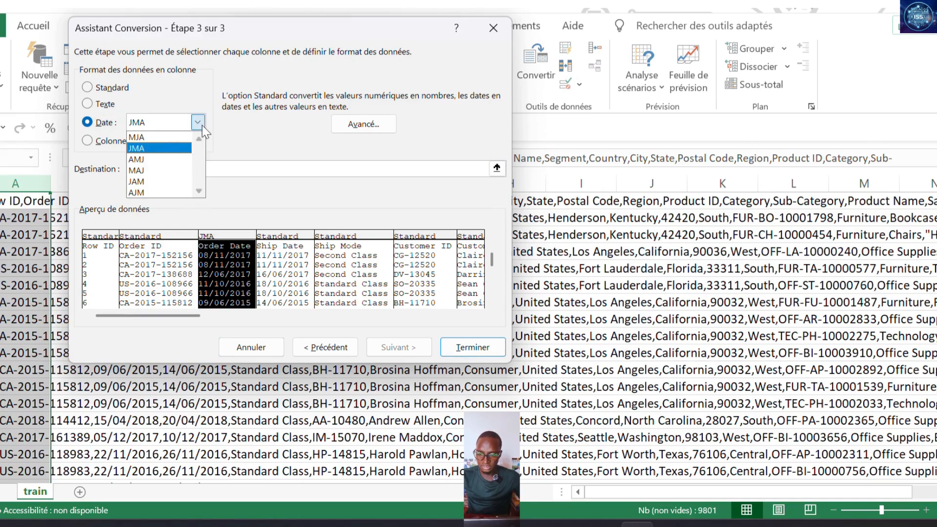
left_click(140, 149)
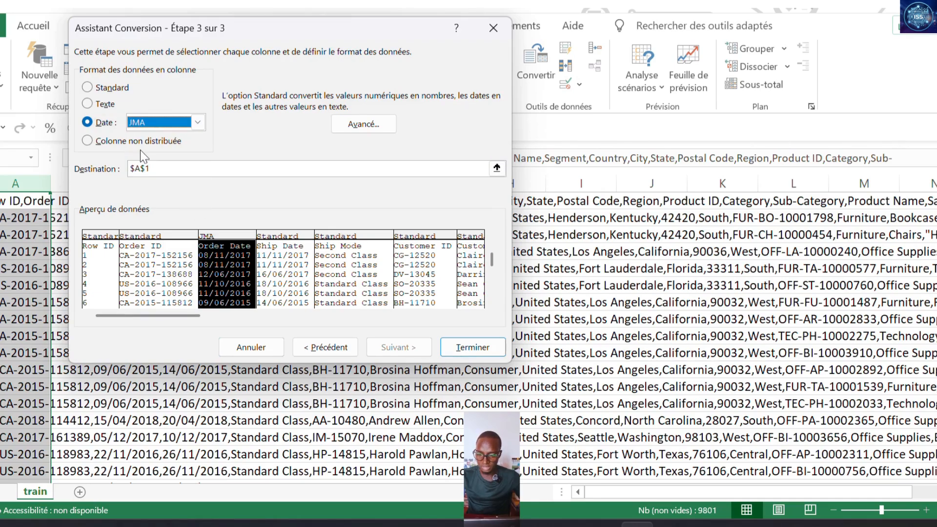
left_click(287, 241)
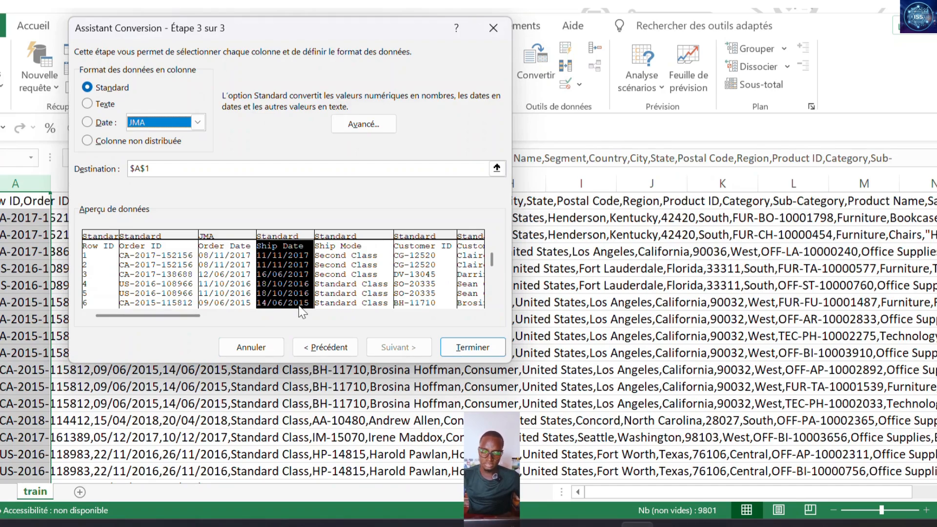
left_click(87, 121)
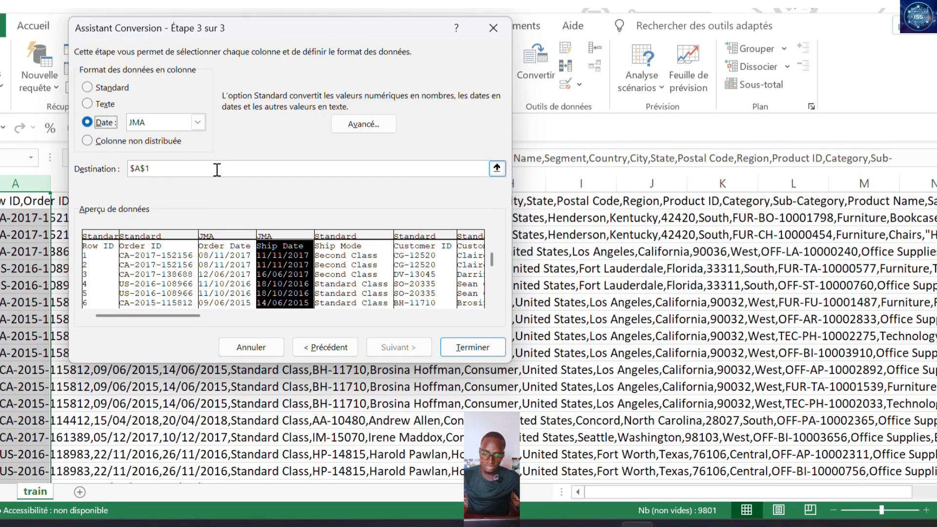
Check the formats assigned to the Ship Mode, Customer ID and Order Date columns in the data preview
left_click(341, 238)
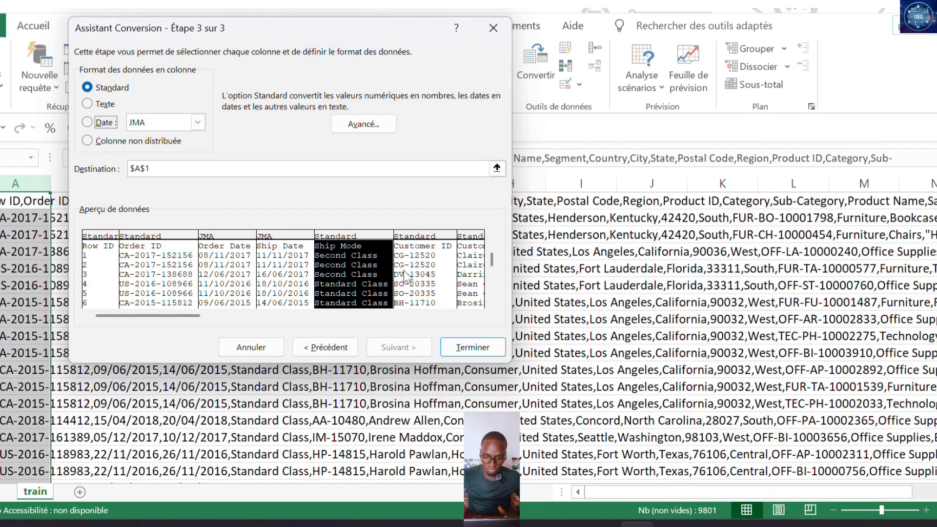
left_click(416, 234)
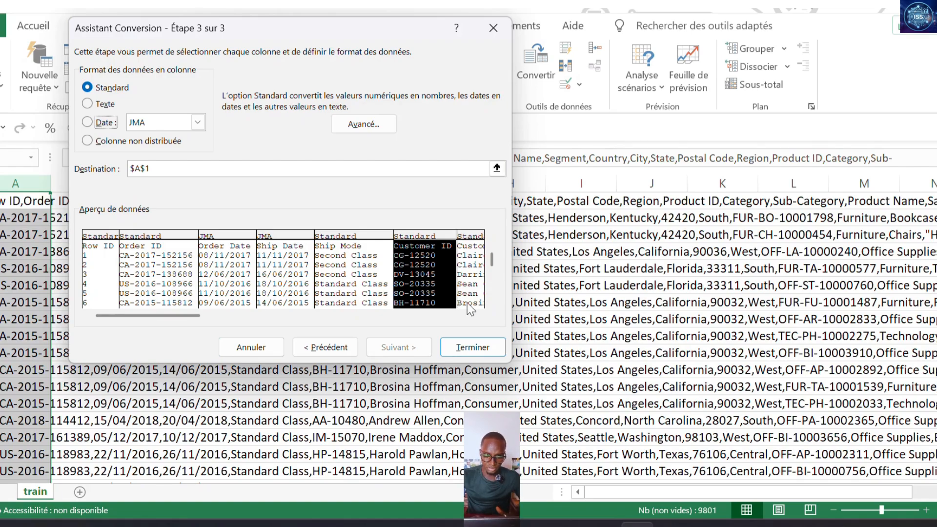
left_click(477, 315)
left_click(477, 315)
left_click(477, 315)
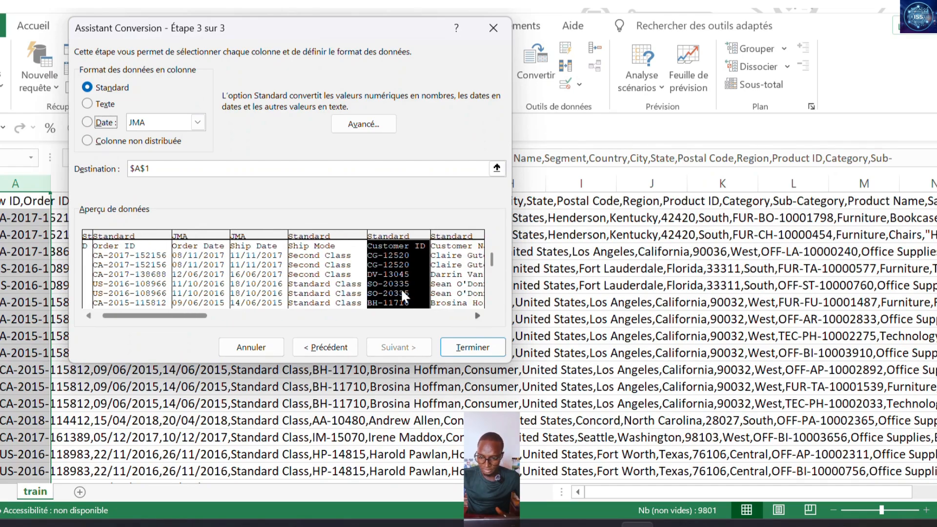
left_click(203, 234)
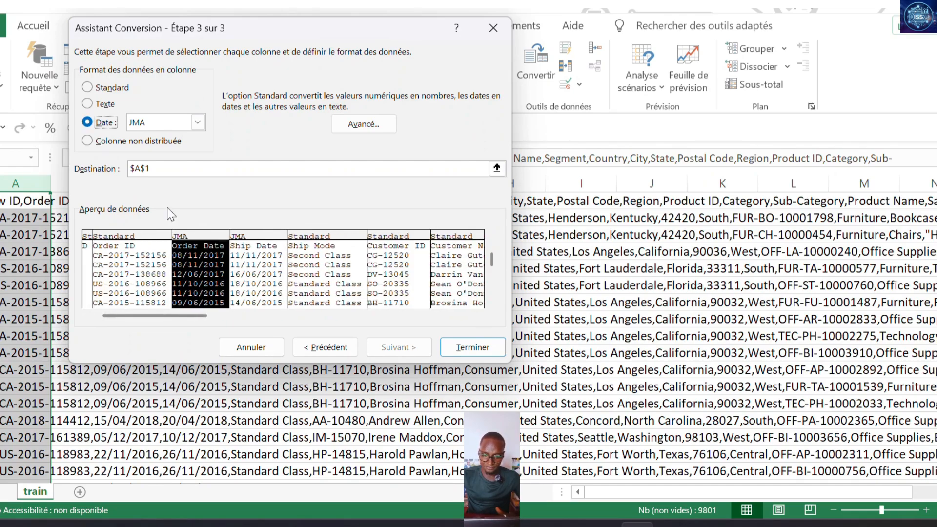
left_click(321, 237)
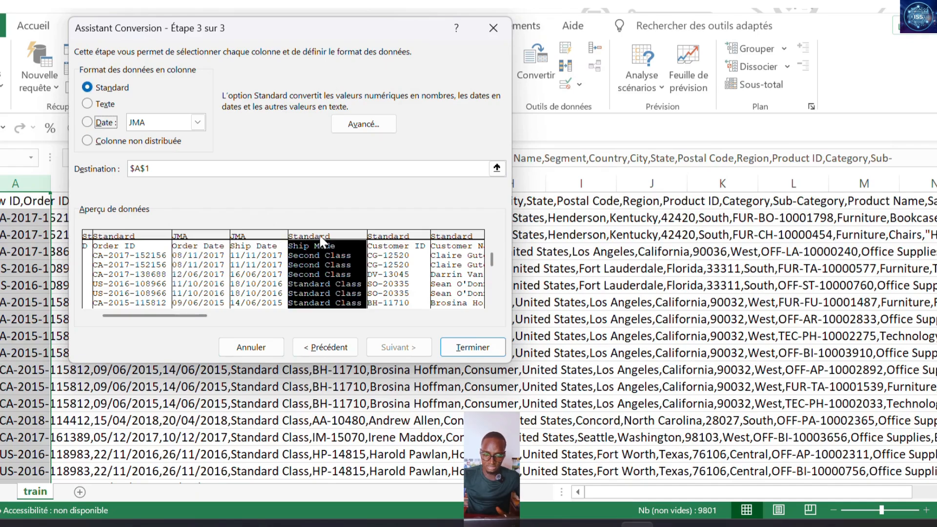
left_click(396, 241)
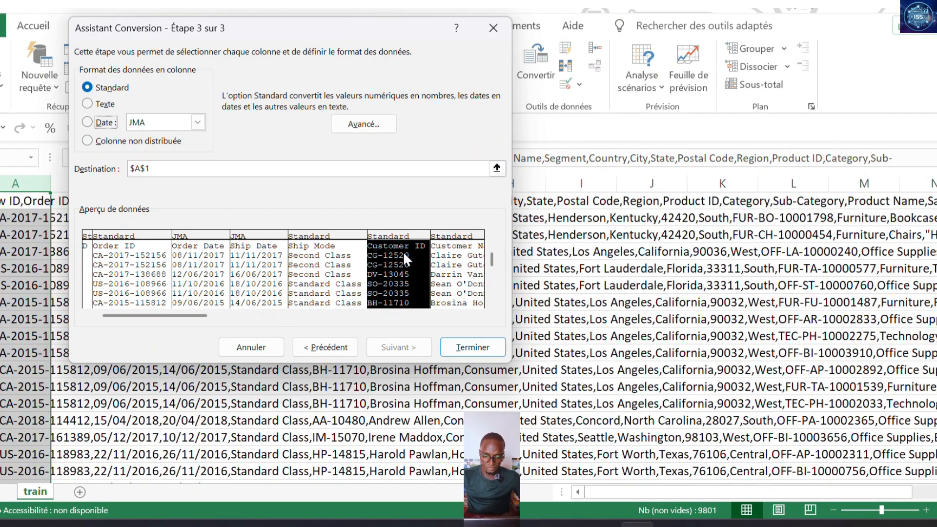
left_click(477, 316)
left_click(477, 316)
left_click(477, 316)
left_click(477, 316)
left_click(477, 316)
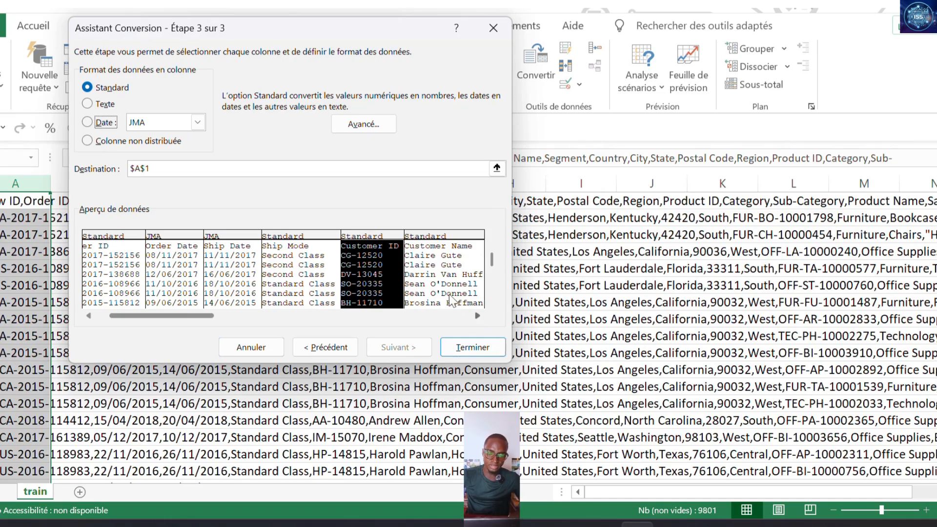
Examine the formats and sample rows of the Customer Name, Segment, Country and City columns in the preview
left_click(456, 241)
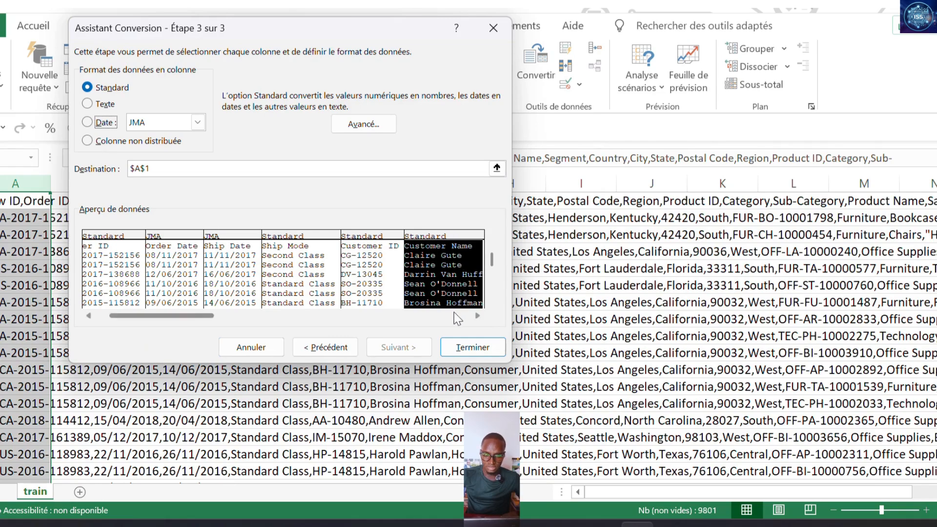
left_click(476, 315)
left_click_drag(476, 315, 476, 315)
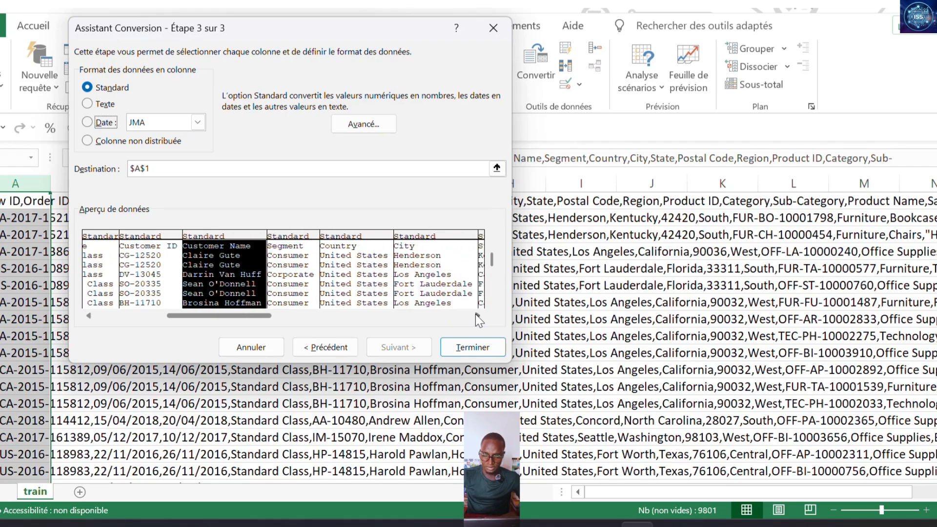
left_click(298, 238)
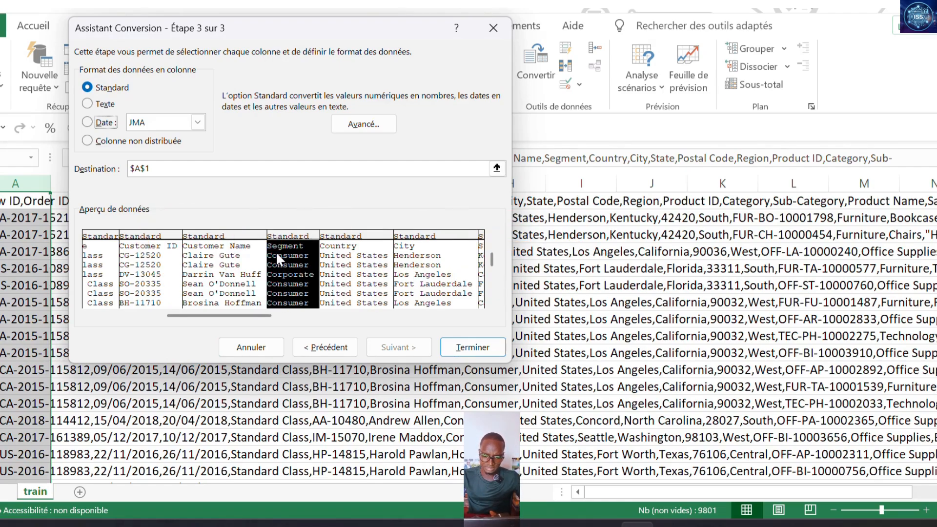
left_click(365, 245)
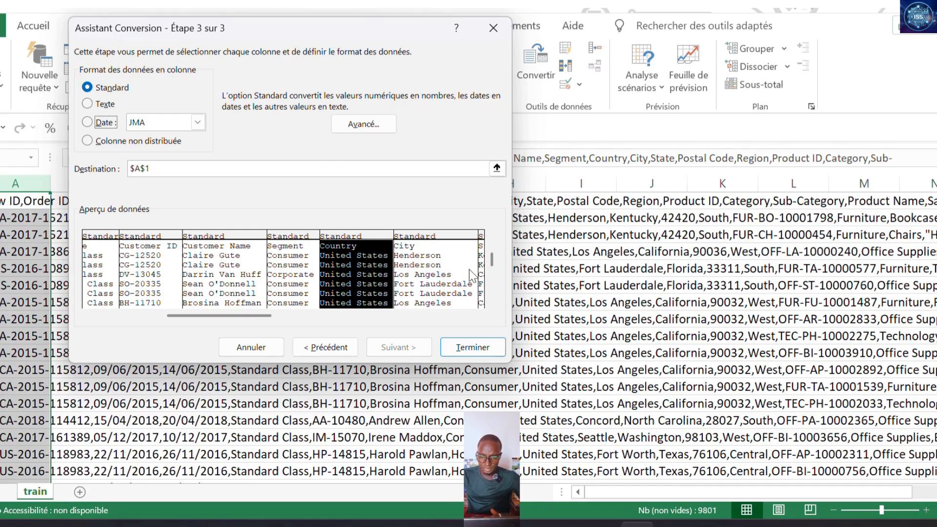
left_click(490, 302)
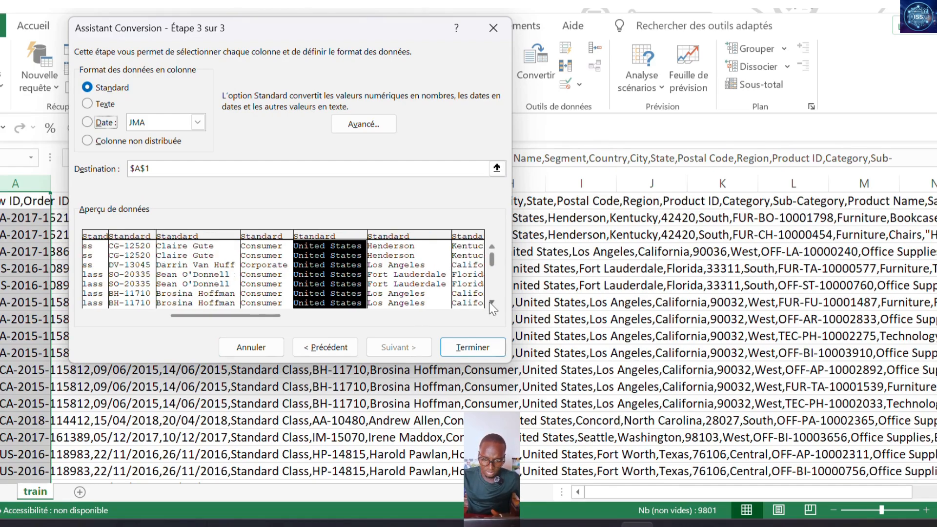
left_click(490, 302)
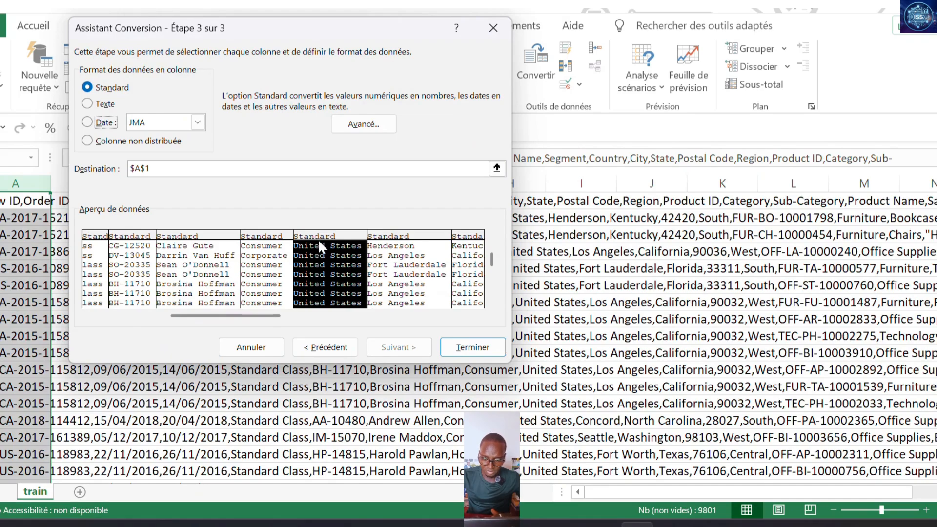
left_click(492, 246)
left_click(491, 246)
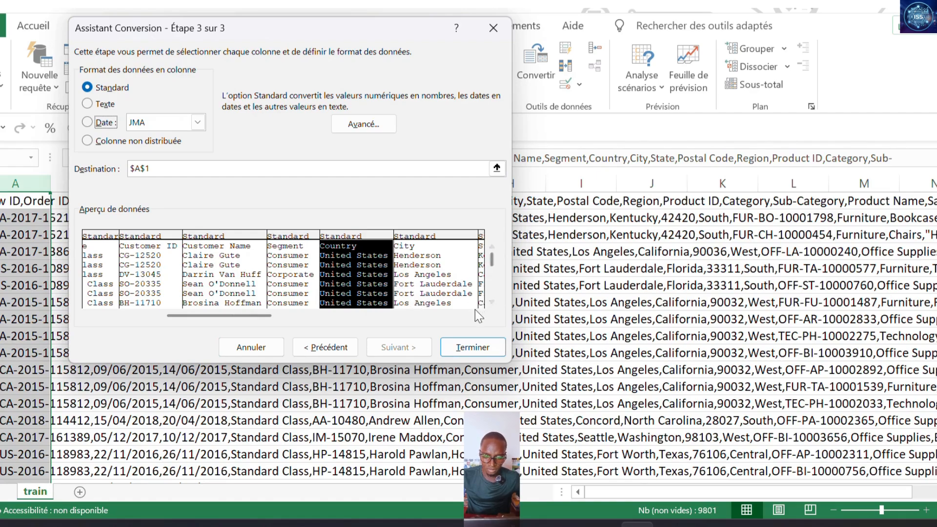
left_click(431, 239)
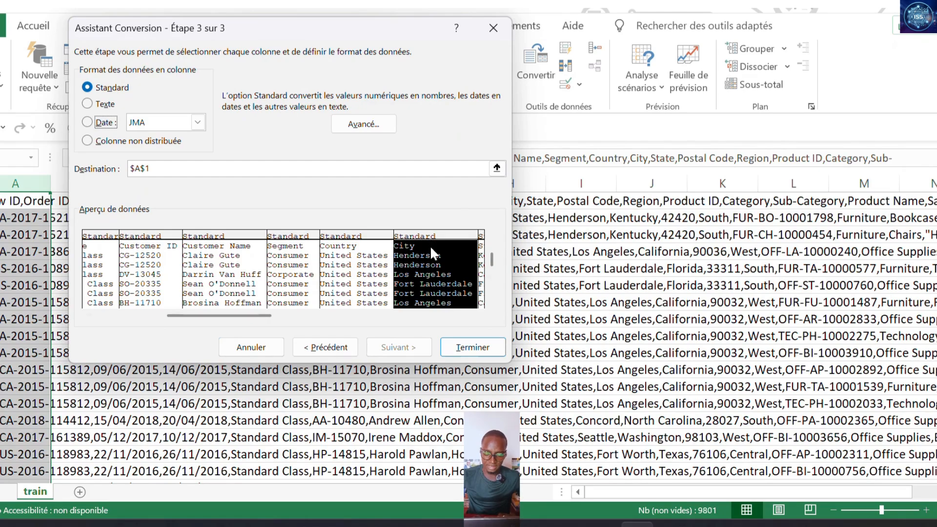
Examine the formats and sample rows of the State, Postal Code and Region columns in the data preview
left_click(477, 315)
left_click(477, 316)
left_click(478, 316)
left_click(478, 316)
left_click(478, 316)
left_click(478, 315)
left_click(478, 315)
left_click(478, 316)
left_click(478, 315)
left_click(478, 316)
left_click(478, 316)
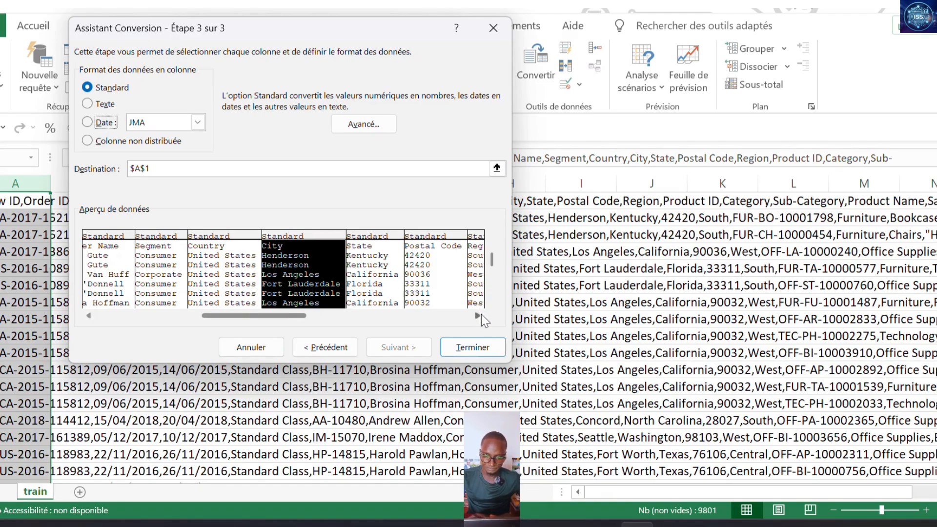
left_click(477, 316)
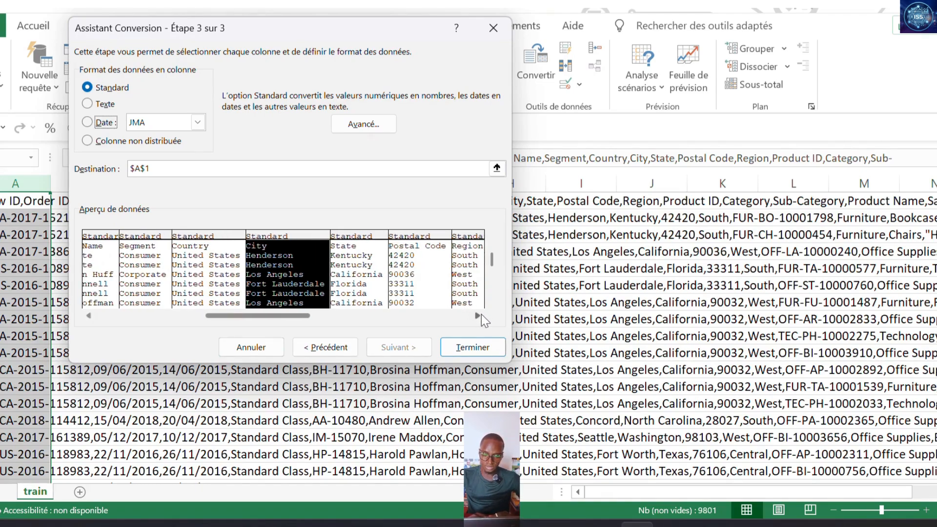
left_click(478, 316)
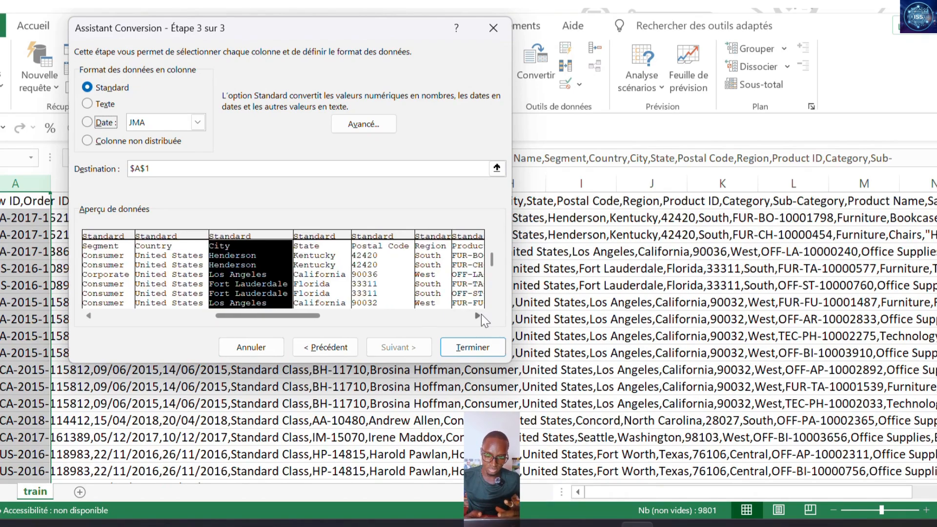
left_click(477, 316)
left_click(478, 315)
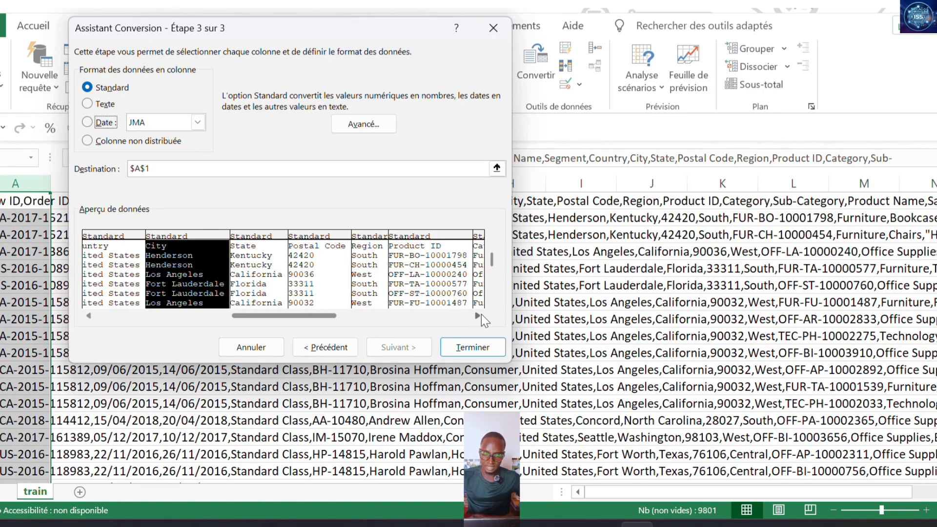
Check the formats and sample values of the Product ID and Category columns in the data preview
left_click(477, 316)
left_click(478, 316)
left_click(477, 316)
left_click(477, 317)
left_click(477, 316)
left_click(477, 317)
left_click(477, 316)
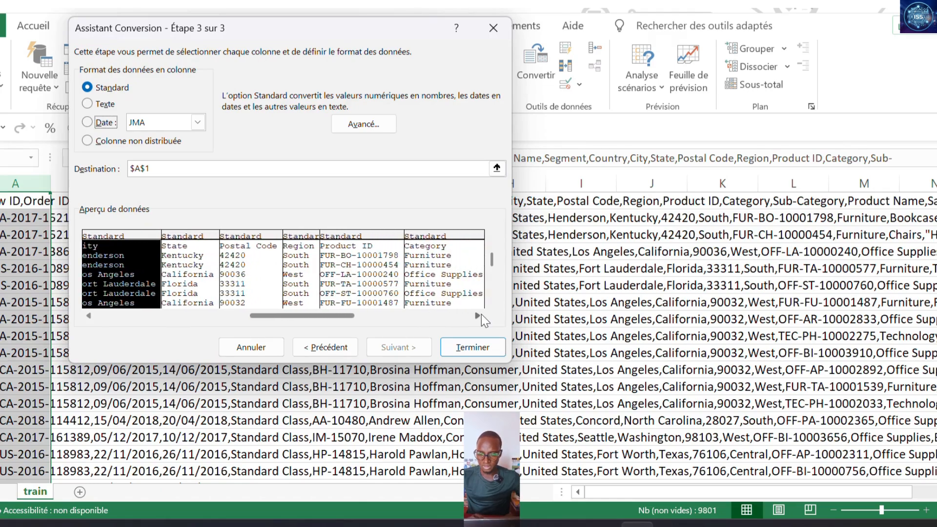
left_click(477, 316)
left_click(477, 316)
left_click(477, 316)
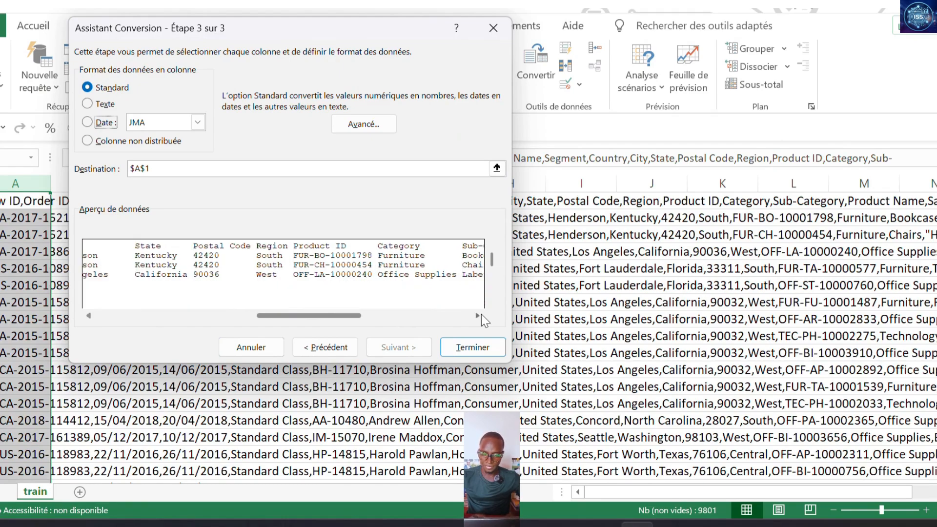
Review the Sub-Category column in the data preview and select the Category column to check its format
left_click(477, 316)
left_click(478, 316)
left_click(477, 316)
left_click(477, 316)
left_click(477, 316)
left_click(478, 316)
left_click(477, 316)
left_click(477, 316)
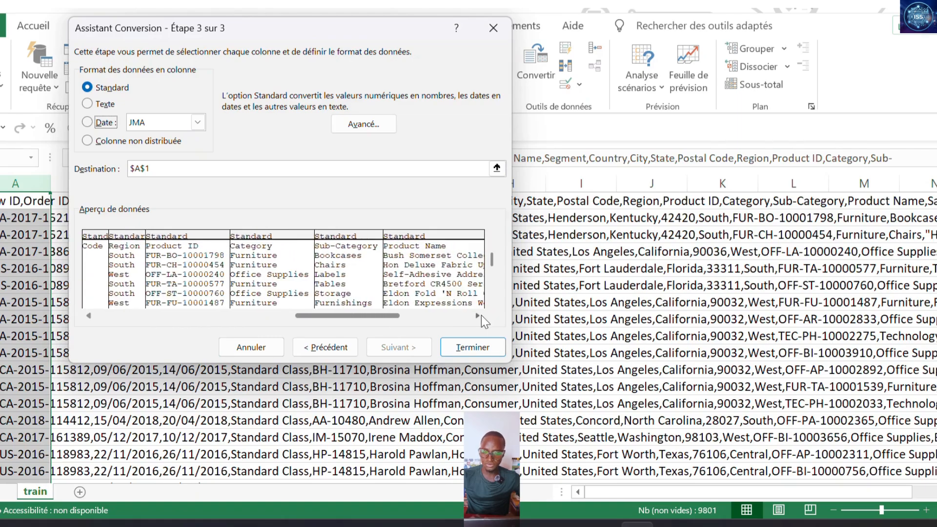
left_click(477, 317)
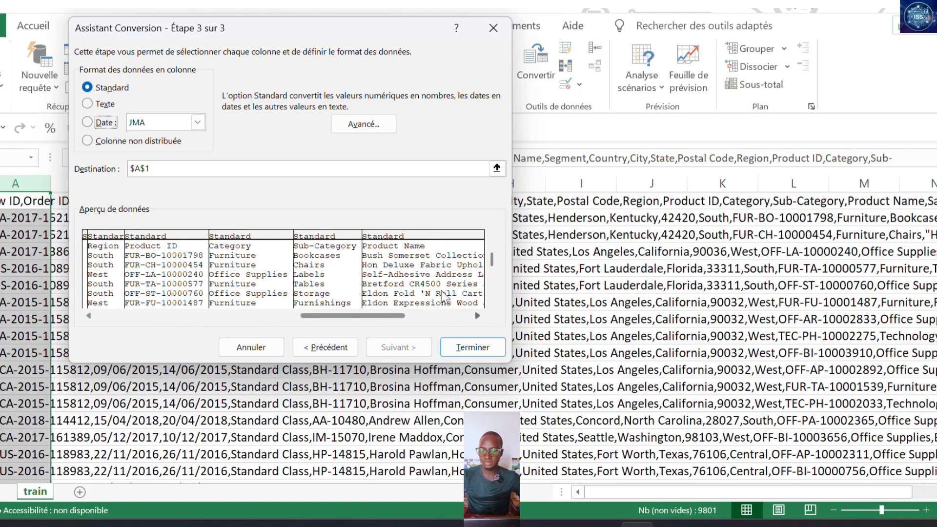
left_click(236, 248)
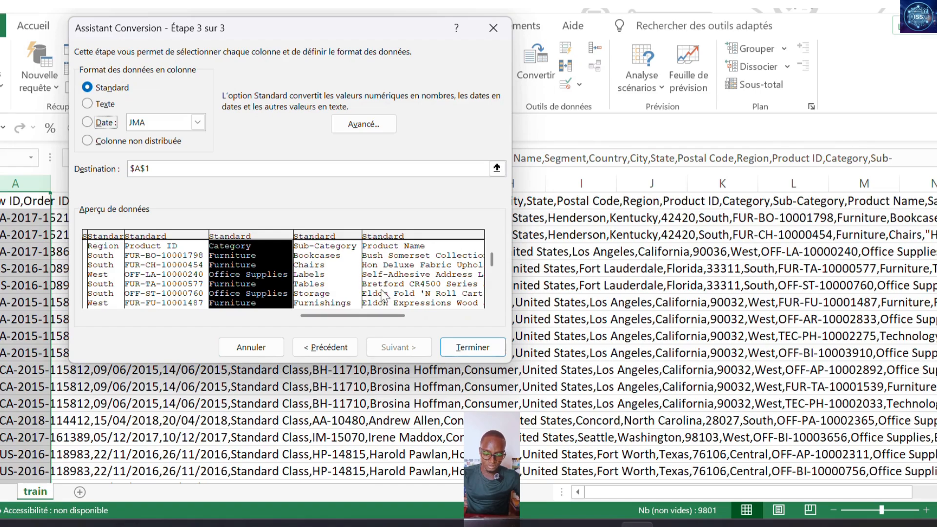
Check the format of the Product Name column and examine the preview as far as the Sales column
left_click(477, 316)
left_click(477, 316)
left_click(478, 316)
left_click(477, 316)
left_click(477, 316)
left_click(477, 316)
left_click(477, 316)
left_click(477, 316)
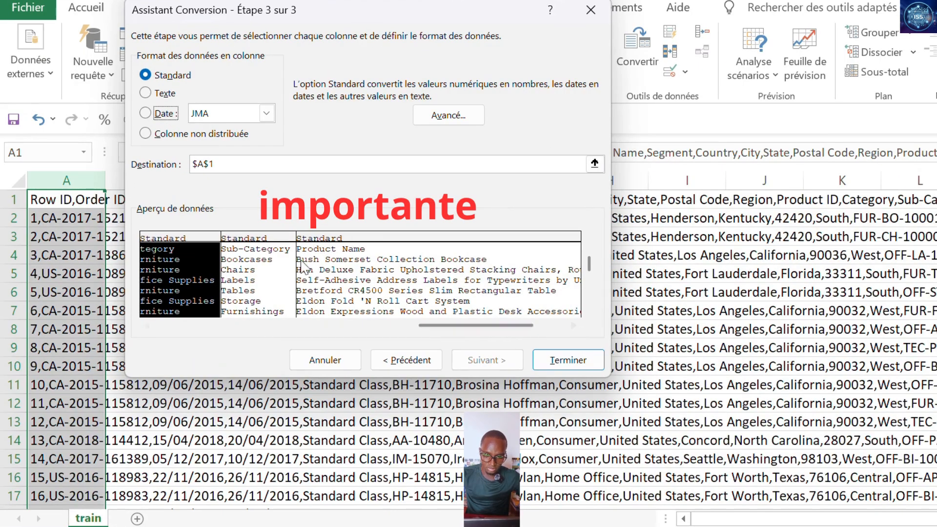
left_click(244, 285)
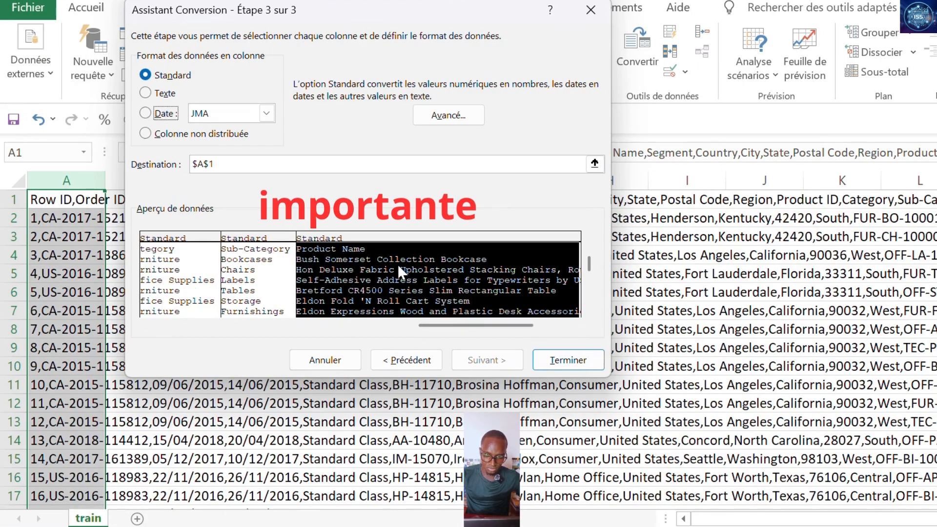
left_click(572, 326)
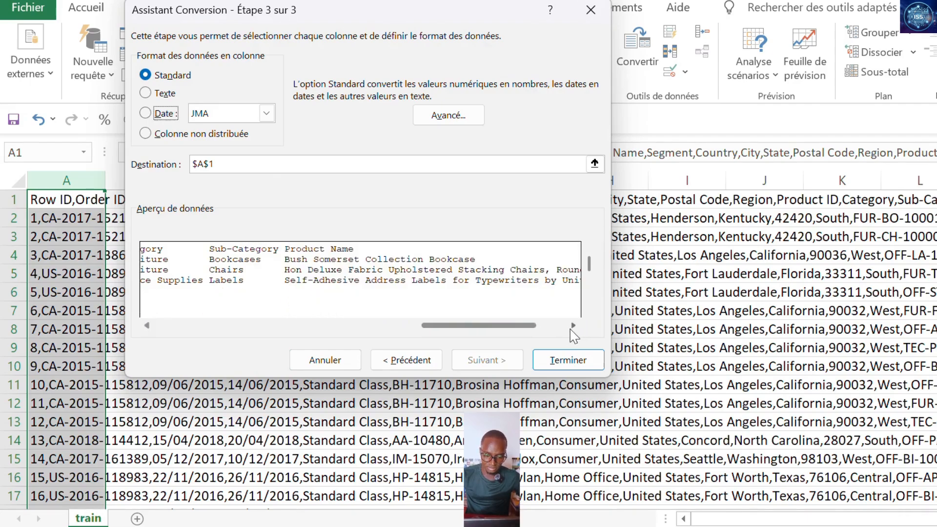
left_click(570, 328)
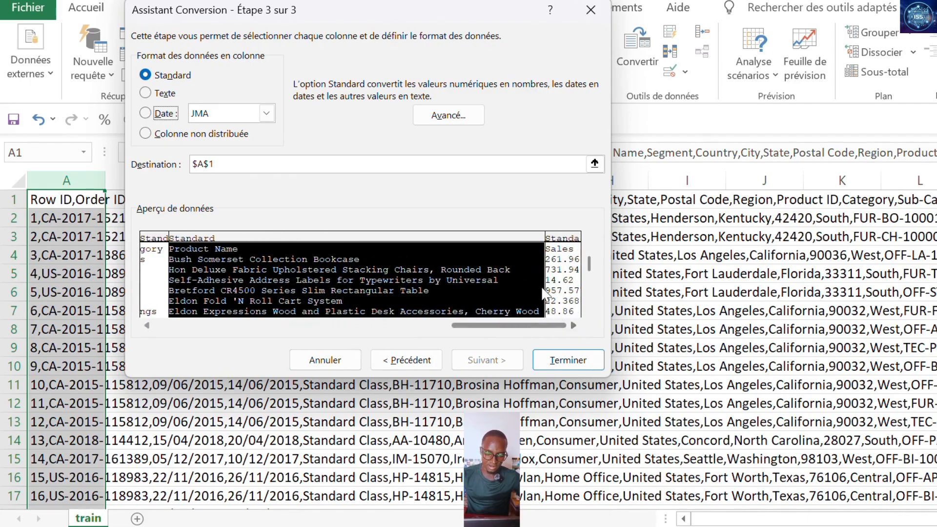
For the Sales column, set the advanced import decimal separator to a point, keeping the trailing minus sign option for negative numbers enabled
left_click(556, 243)
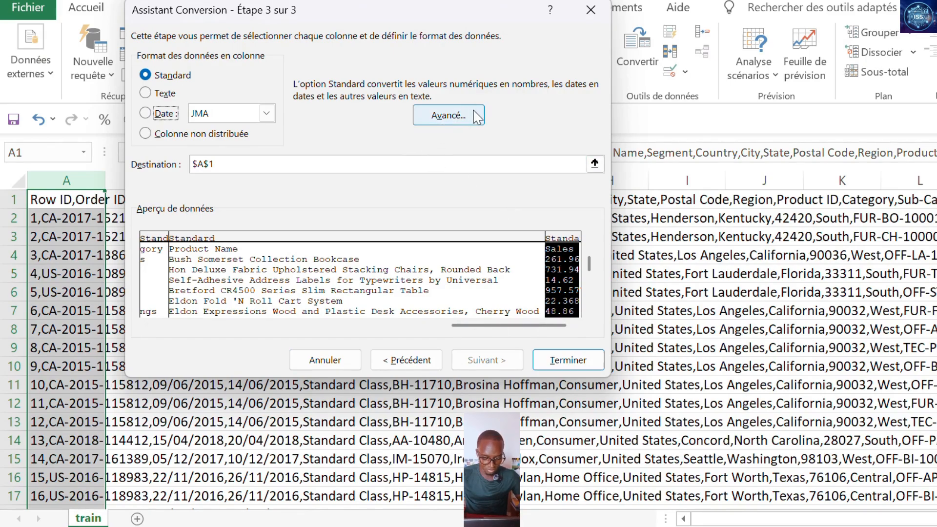
left_click(448, 115)
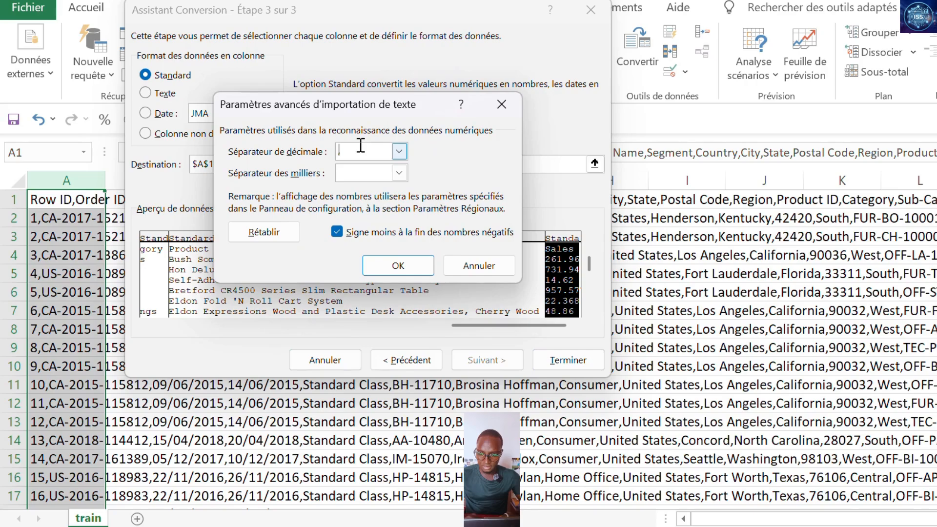
key("BackSpace")
key("Caps_Lock")
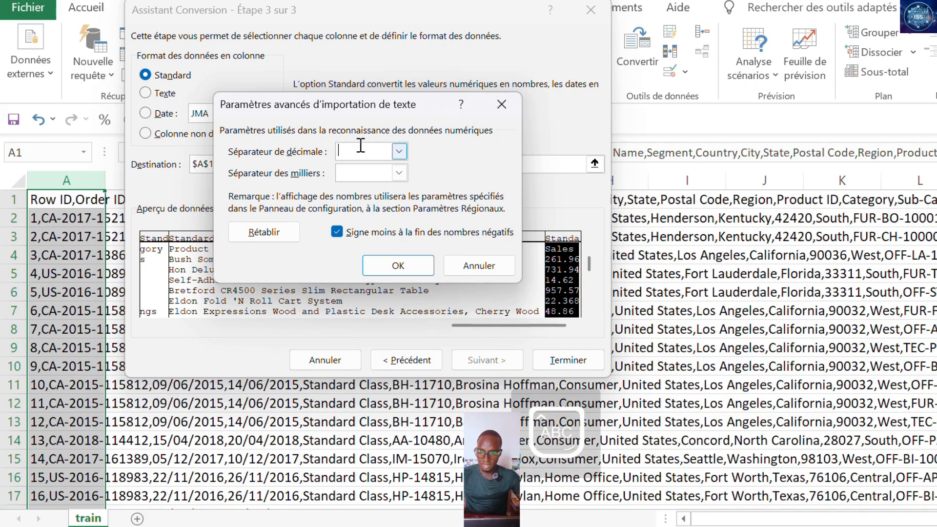
type(".")
key("Caps_Lock")
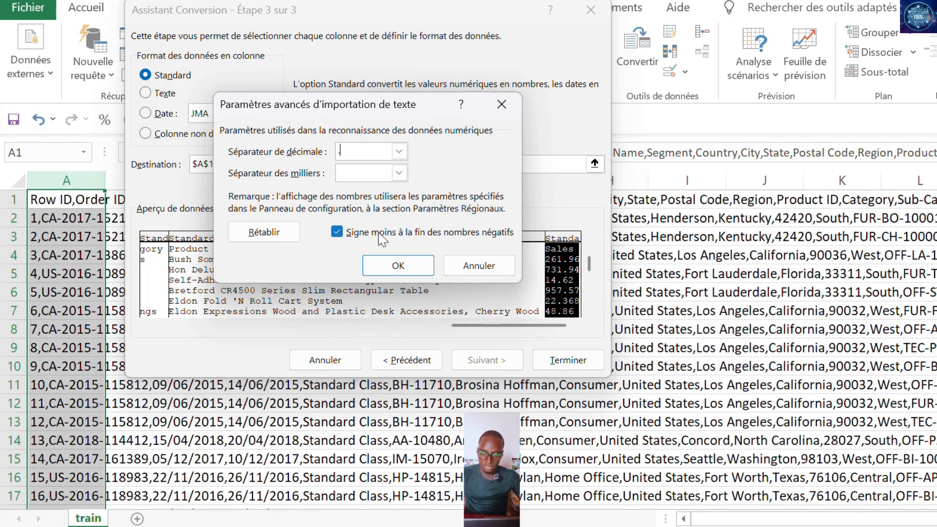
left_click(337, 232)
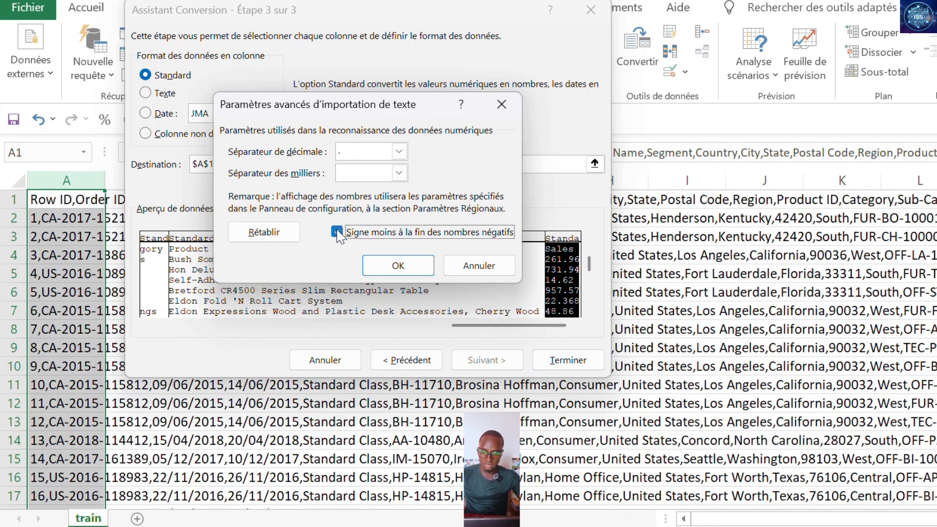
left_click(337, 231)
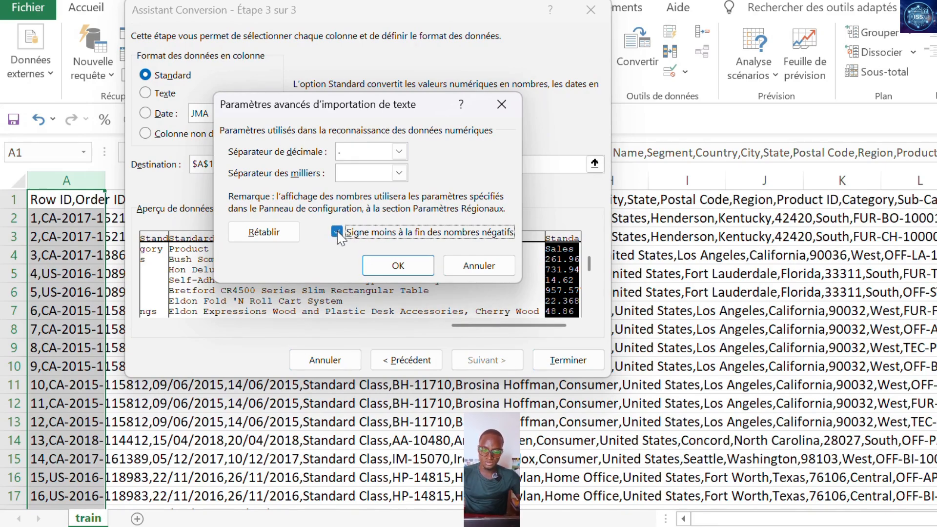
left_click(382, 266)
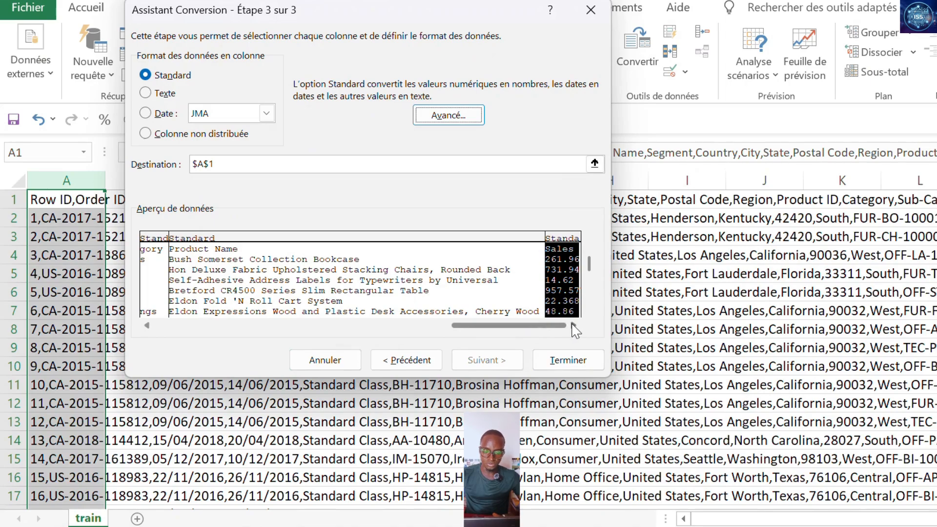
Finish the conversion, replacing the existing cell data, and look over the split columns from Row ID to Sales
left_click(561, 360)
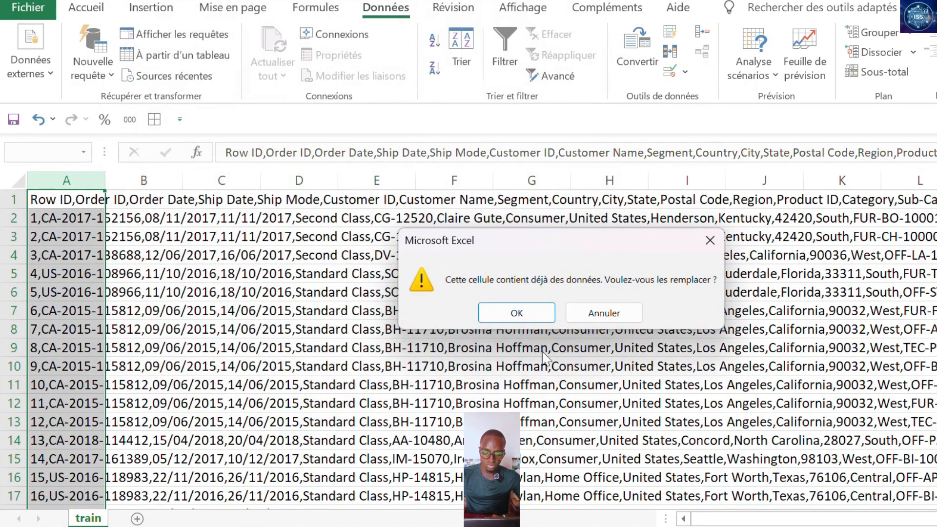
left_click(494, 311)
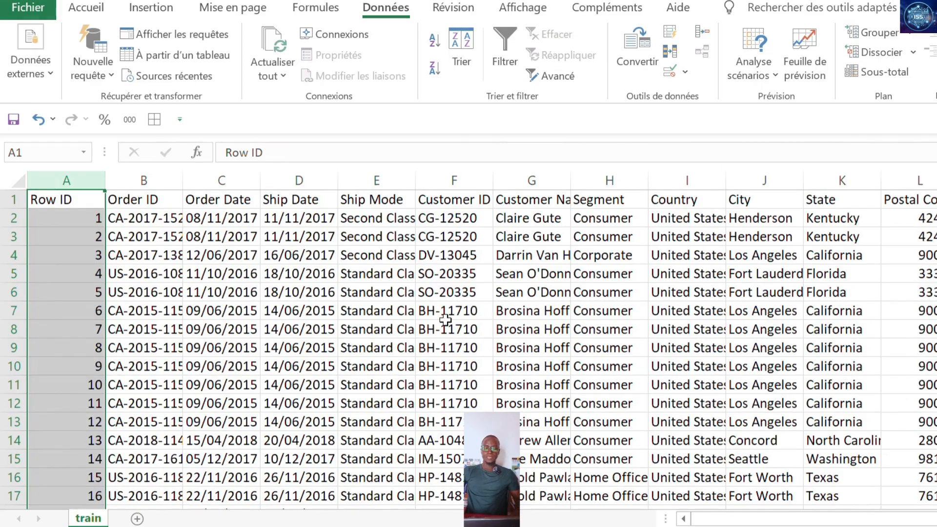
scroll(446, 319, "right", 3)
scroll(445, 319, "right", 3)
scroll(445, 320, "left", 5)
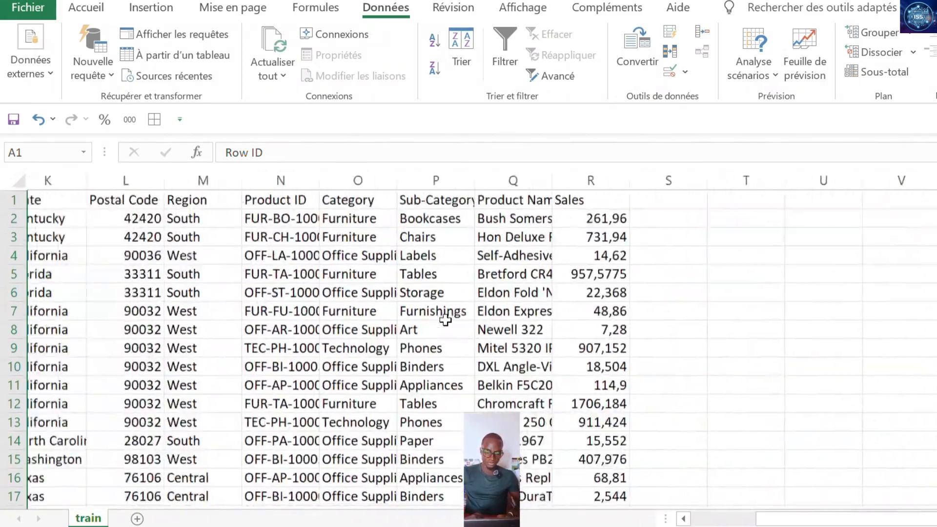
scroll(208, 237, "left", 2)
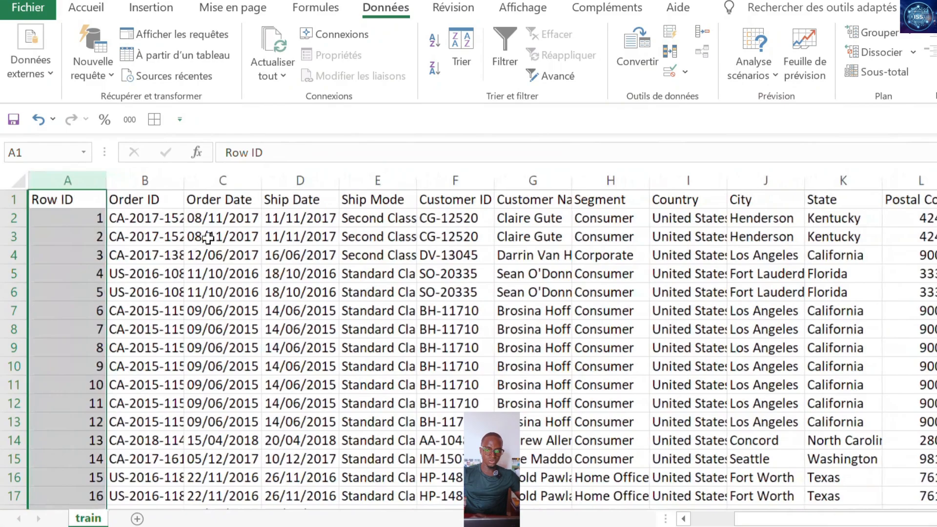